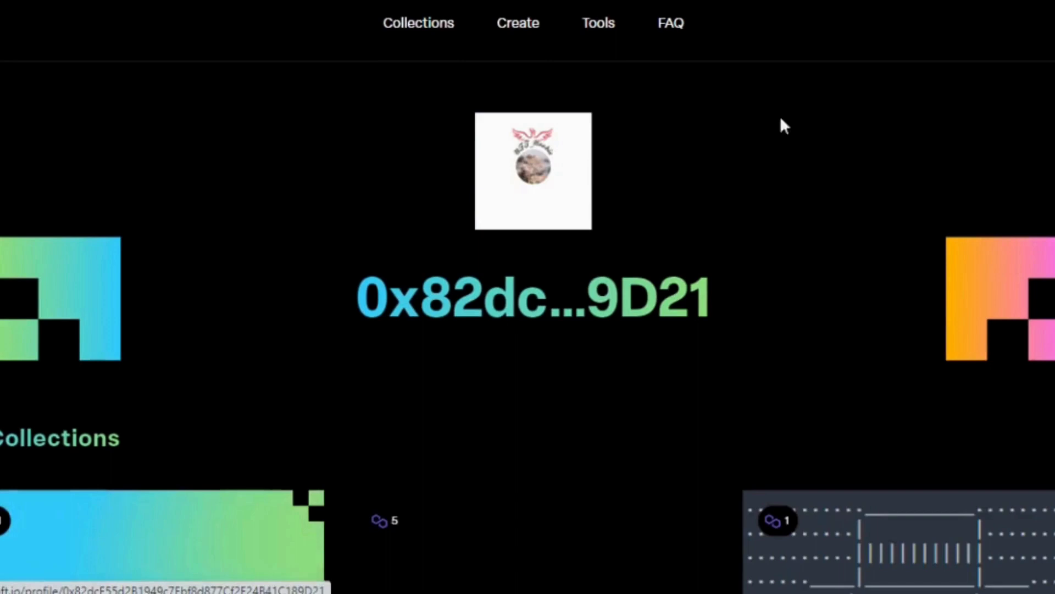
scroll(594, 190, down, 4)
scroll(595, 189, down, 4)
scroll(598, 191, up, 5)
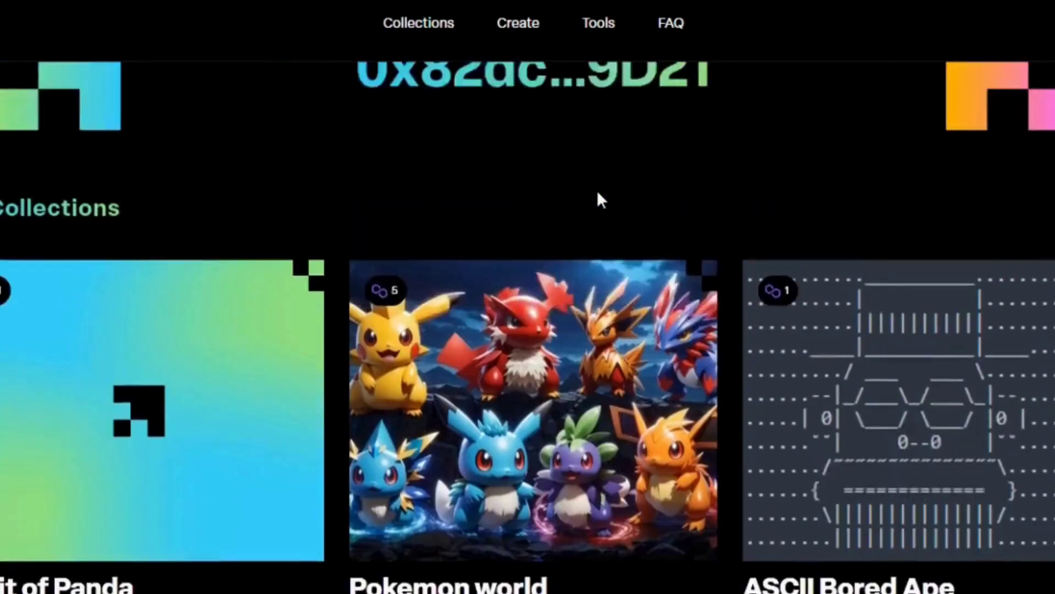
scroll(598, 191, down, 3)
scroll(598, 190, down, 2)
scroll(597, 190, down, 4)
scroll(599, 190, down, 3)
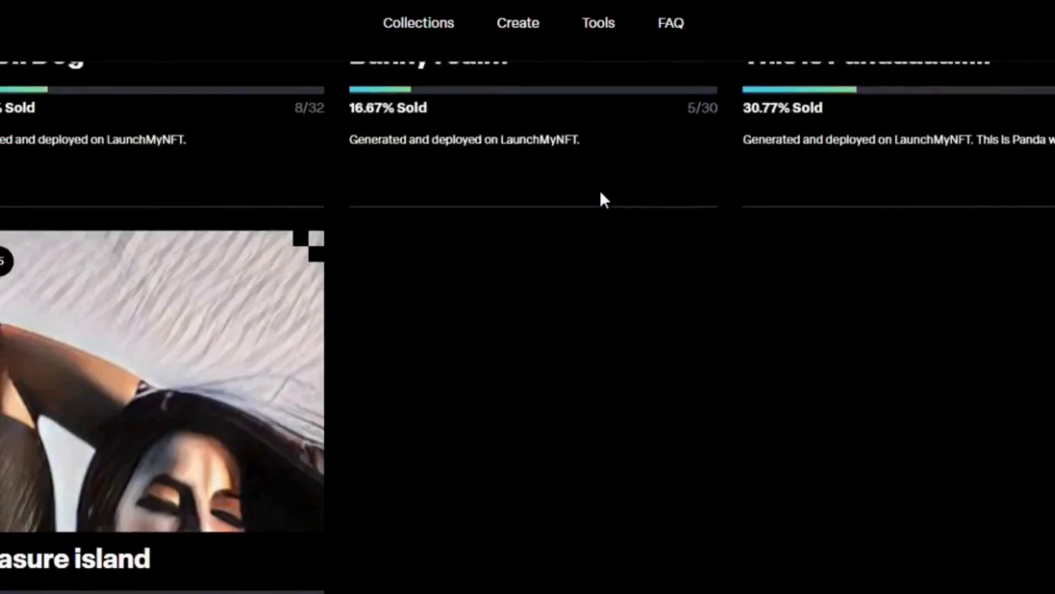
scroll(600, 190, up, 3)
scroll(599, 190, up, 5)
scroll(599, 191, up, 4)
scroll(599, 189, up, 2)
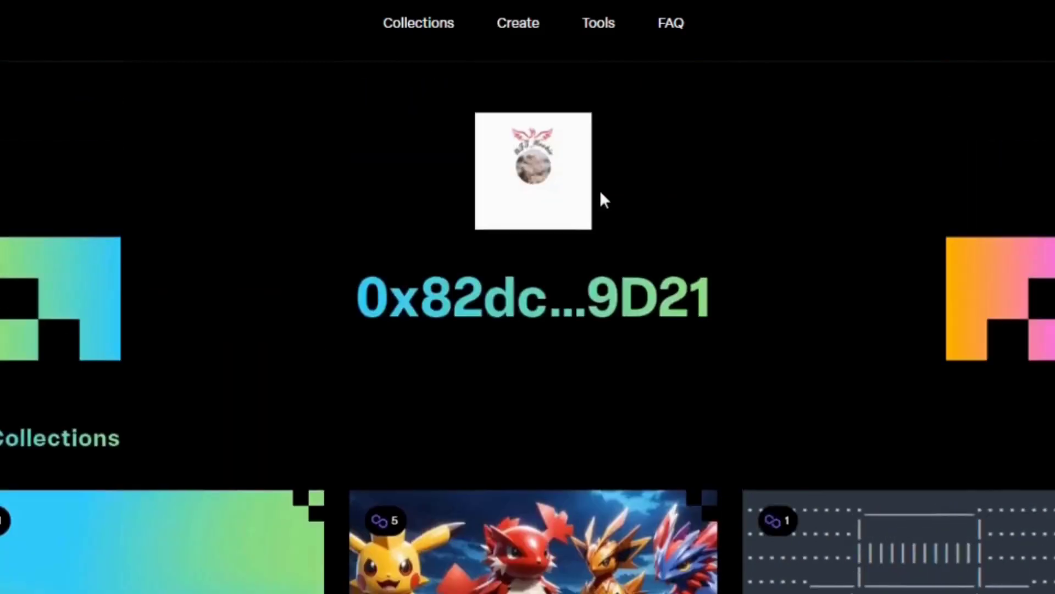
scroll(599, 190, down, 4)
scroll(600, 190, down, 3)
scroll(350, 262, down, 5)
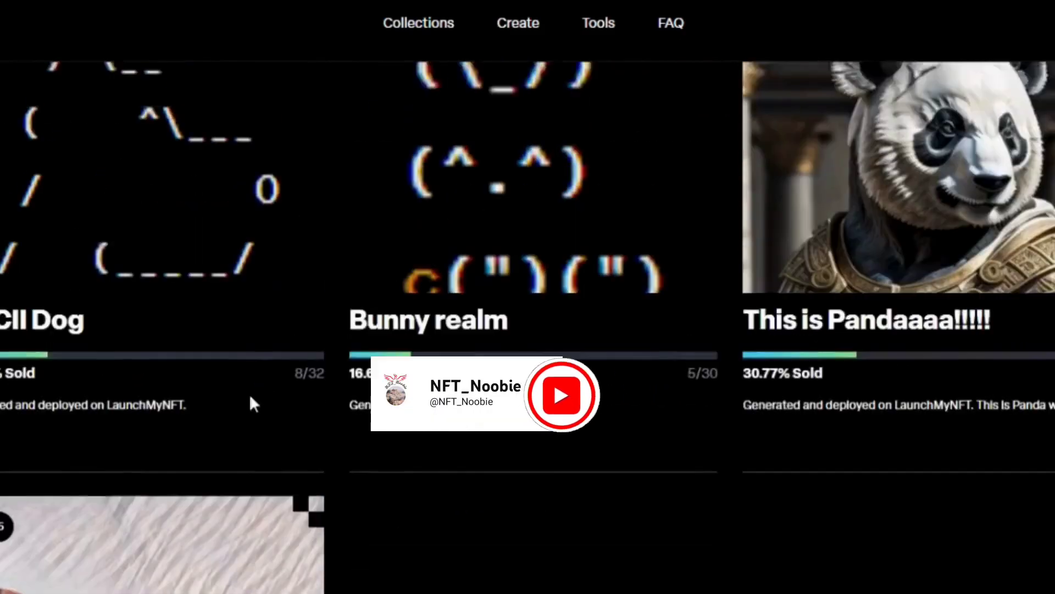
scroll(253, 402, up, 3)
scroll(198, 90, up, 3)
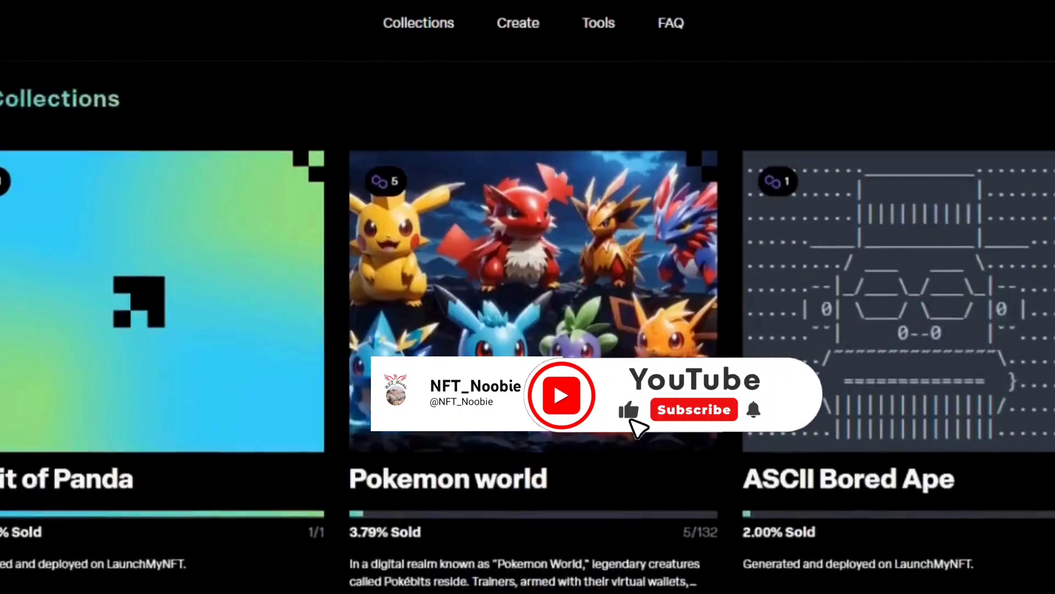
scroll(198, 90, up, 3)
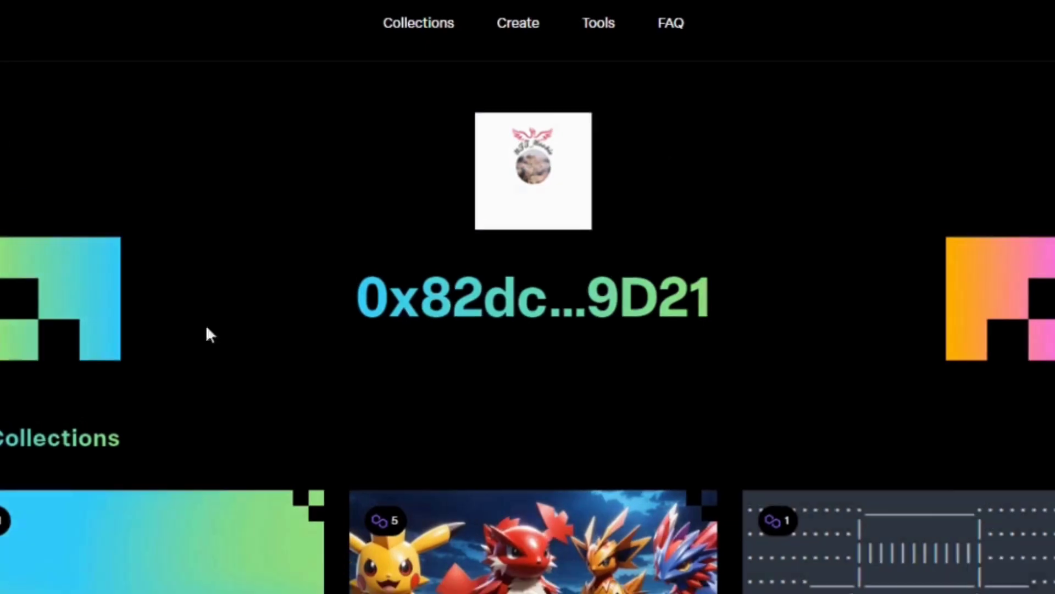
scroll(171, 375, down, 5)
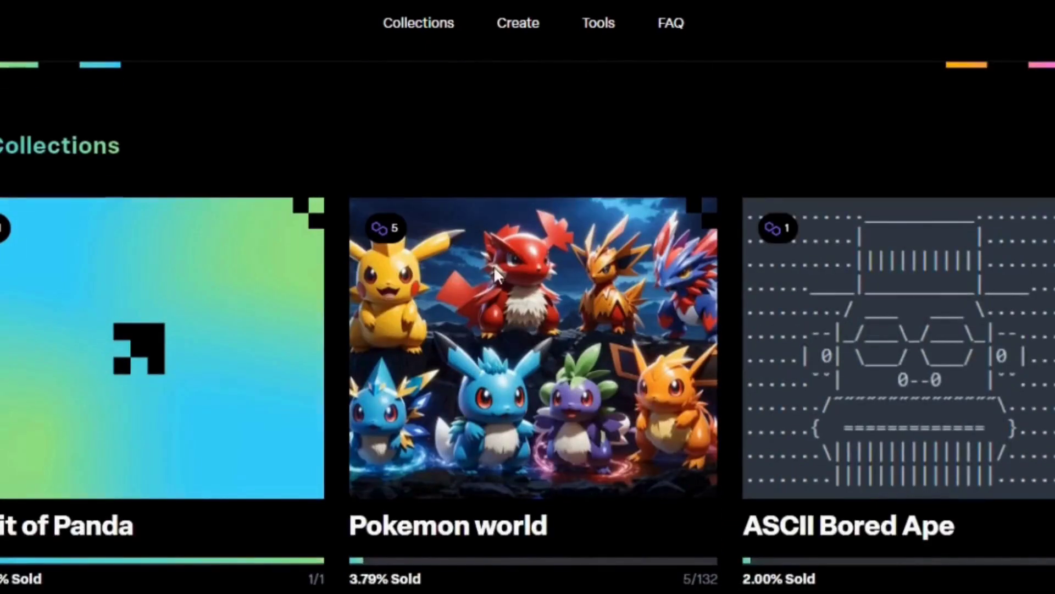
scroll(493, 267, up, 4)
scroll(514, 263, up, 2)
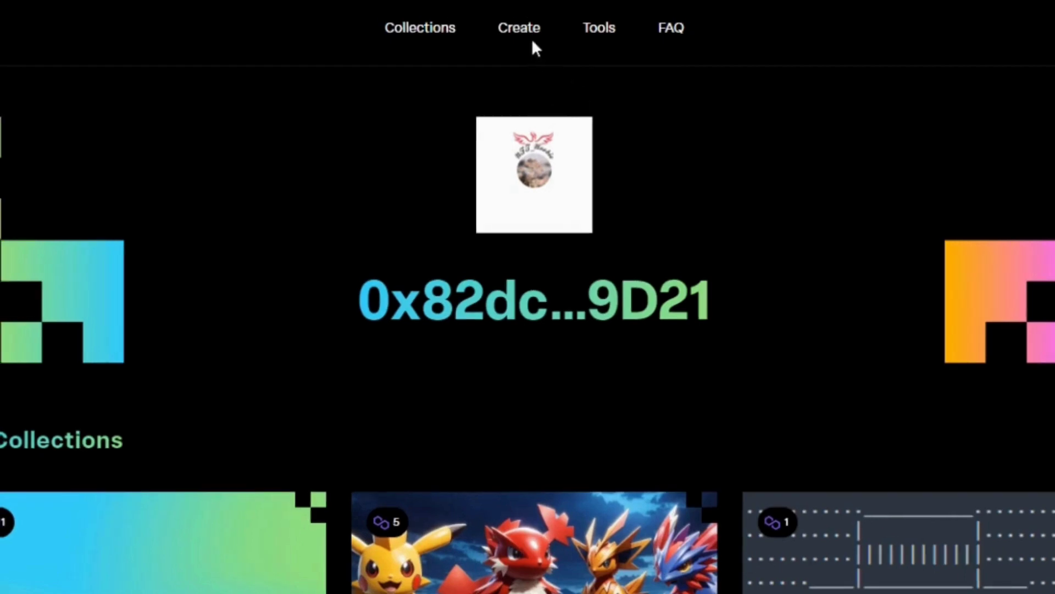
- Start a new collection from the Create entry in the header
click(520, 28)
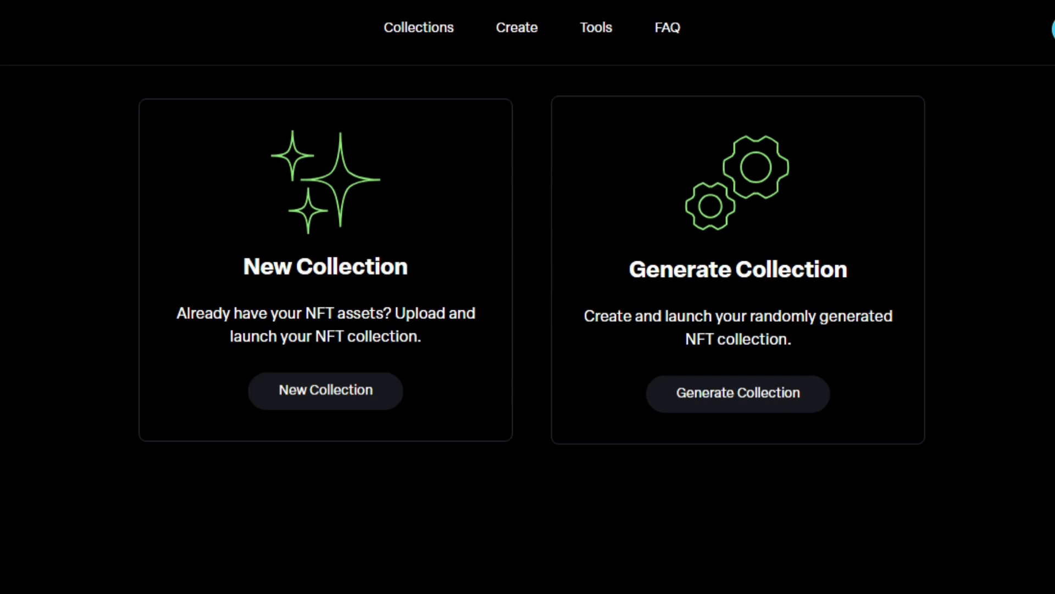
- Choose uploaded assets, reuse 'Eastern Imperial Eagle' as the base art name, and begin the description
click(301, 398)
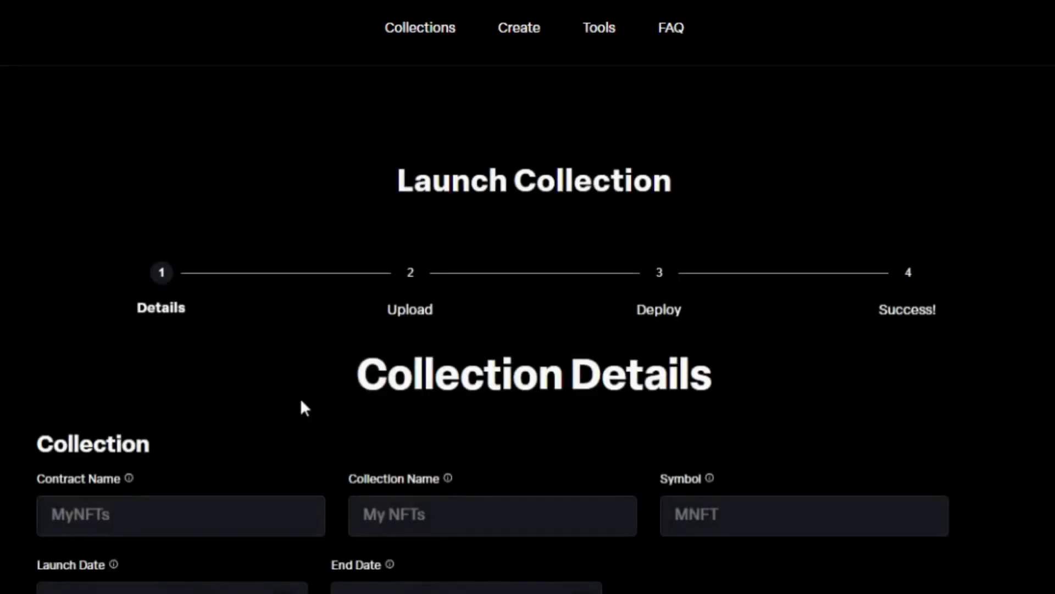
scroll(300, 398, down, 3)
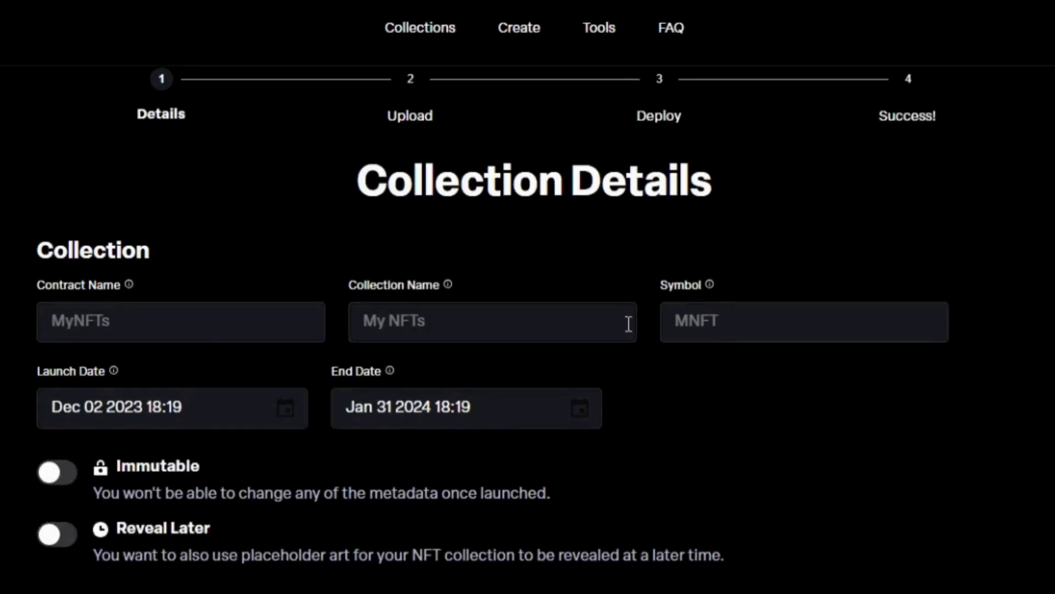
scroll(611, 327, down, 1)
scroll(610, 327, down, 1)
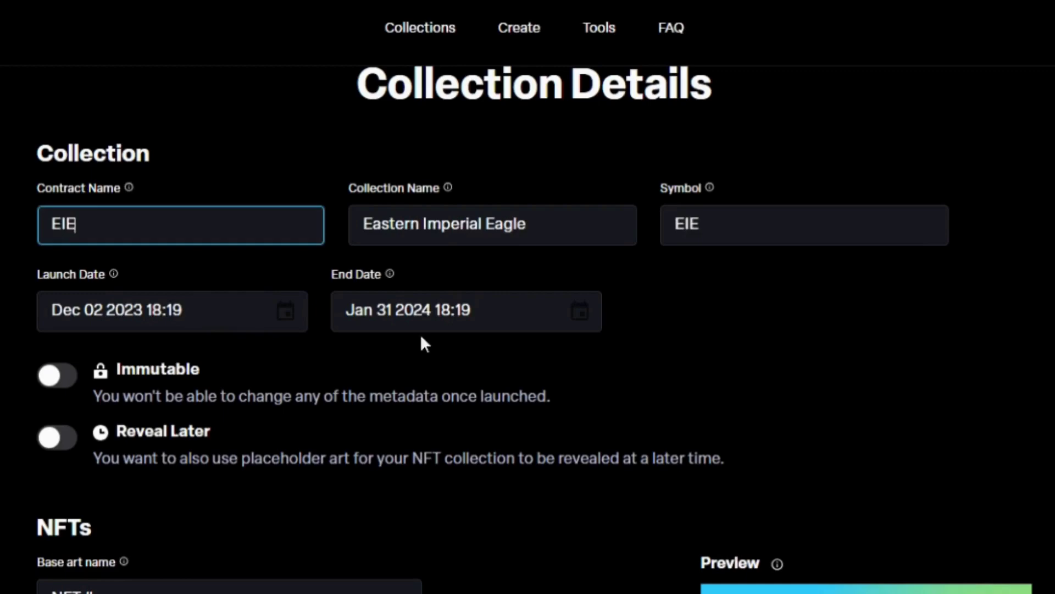
scroll(468, 301, down, 3)
scroll(468, 302, down, 3)
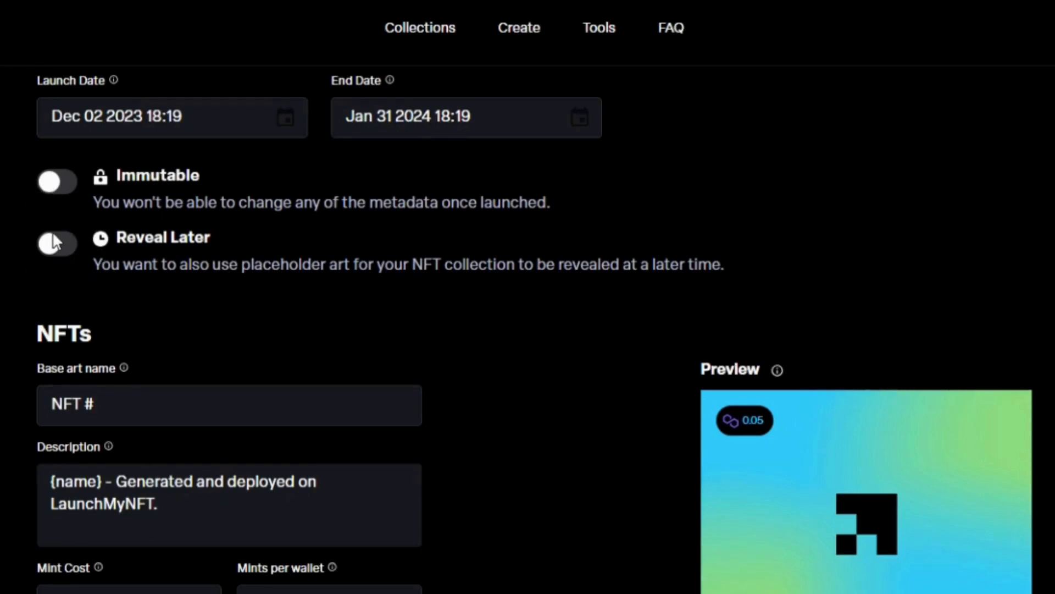
scroll(53, 243, down, 1)
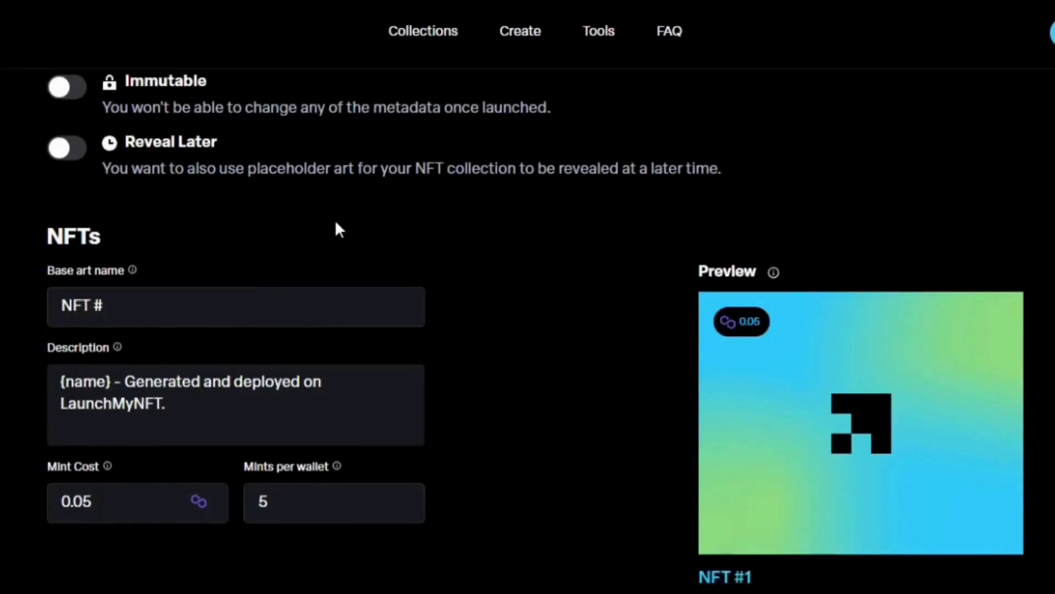
scroll(336, 219, up, 3)
scroll(334, 220, up, 2)
scroll(412, 231, down, 1)
drag(537, 195, 367, 189)
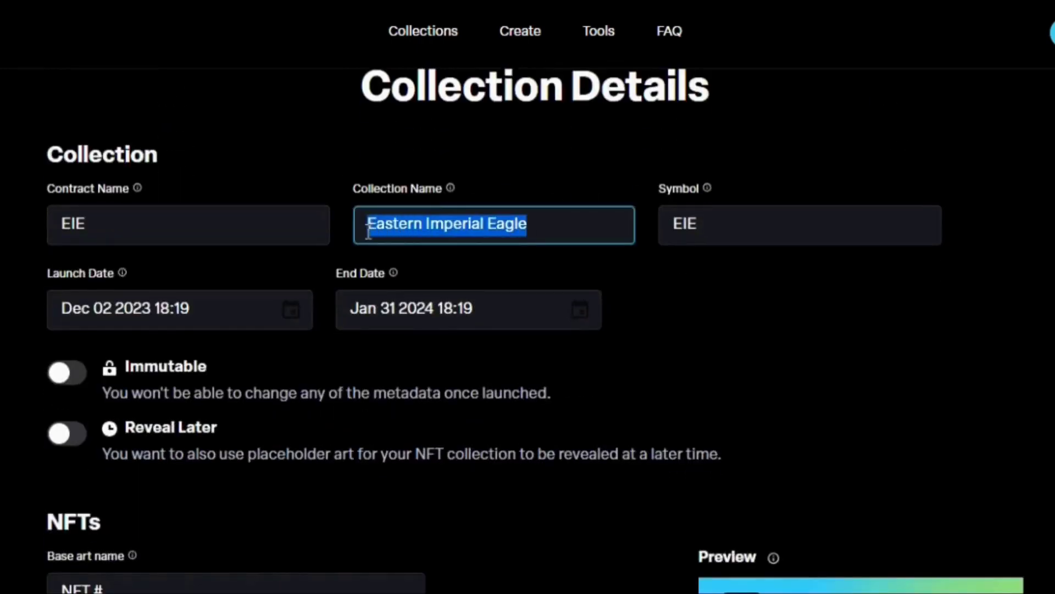
right_click(412, 188)
click(495, 290)
scroll(338, 343, down, 5)
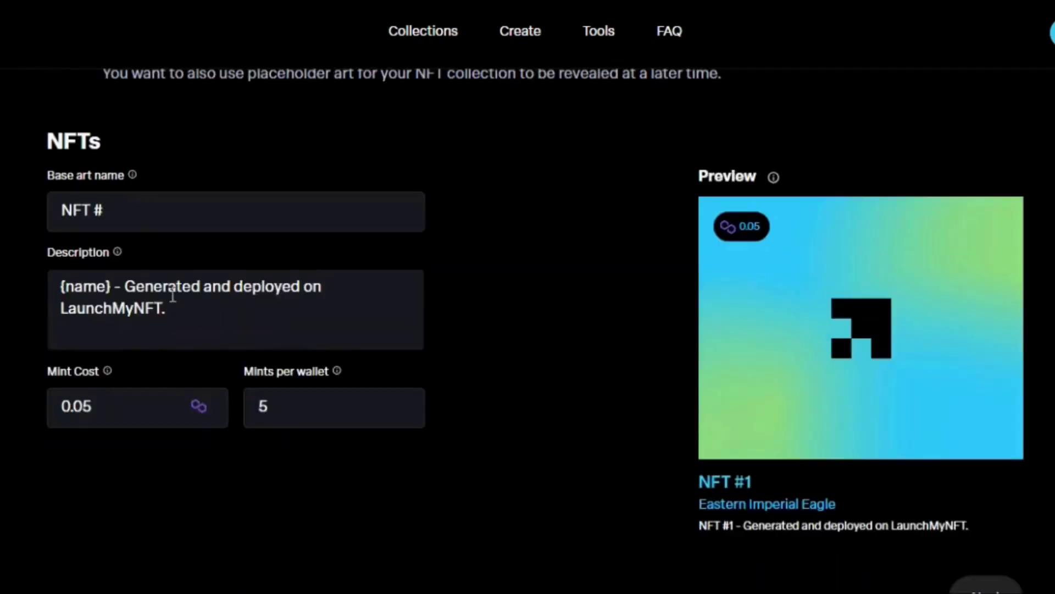
double_click(75, 210)
right_click(76, 206)
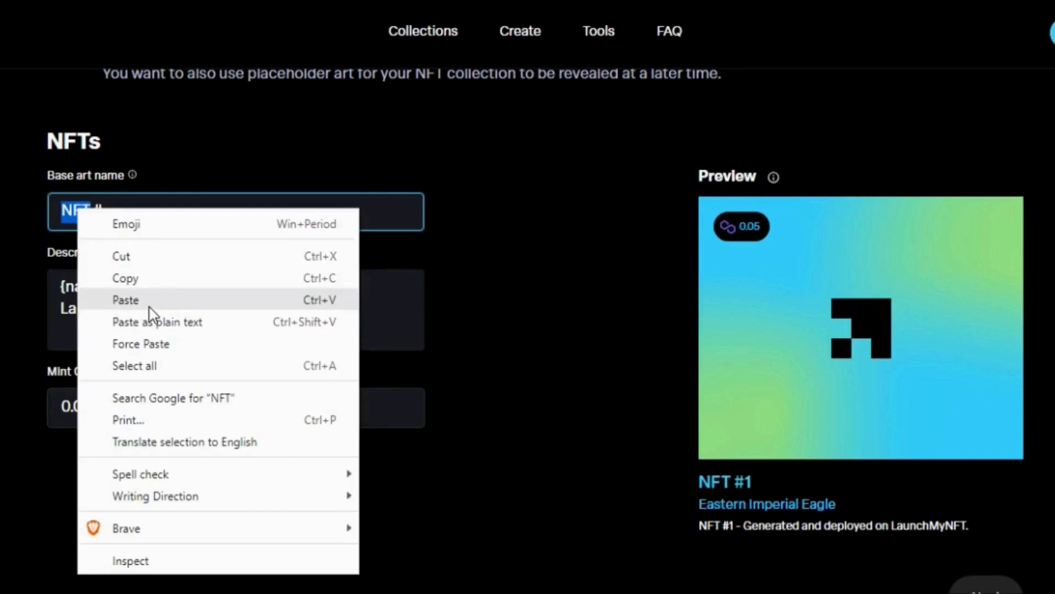
click(132, 299)
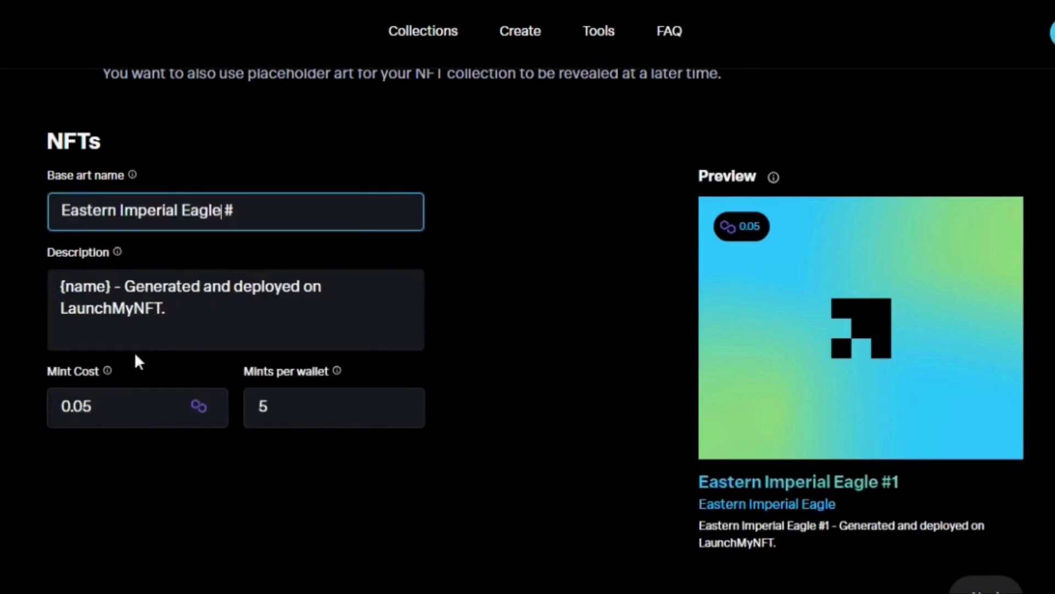
click(169, 318)
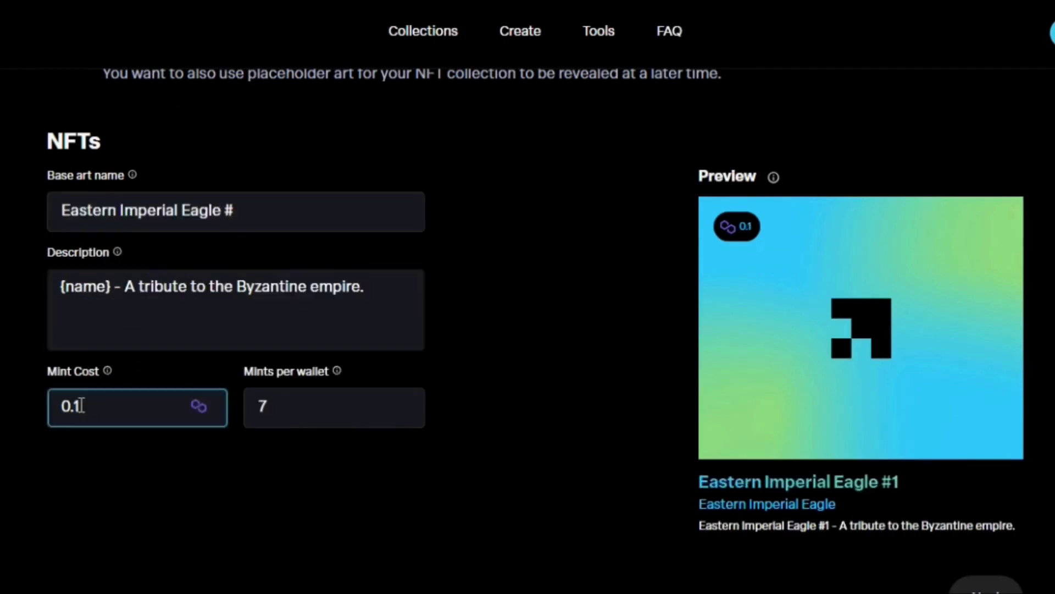
scroll(486, 362, down, 5)
scroll(574, 361, down, 3)
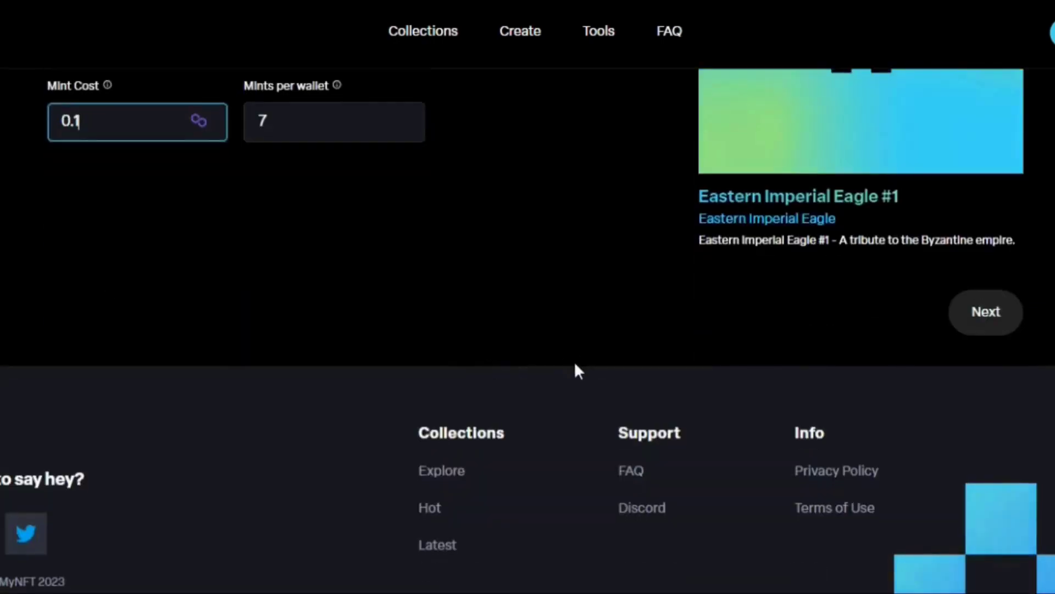
scroll(866, 270, up, 3)
- Advance the wizard to the Upload step with Next
click(985, 501)
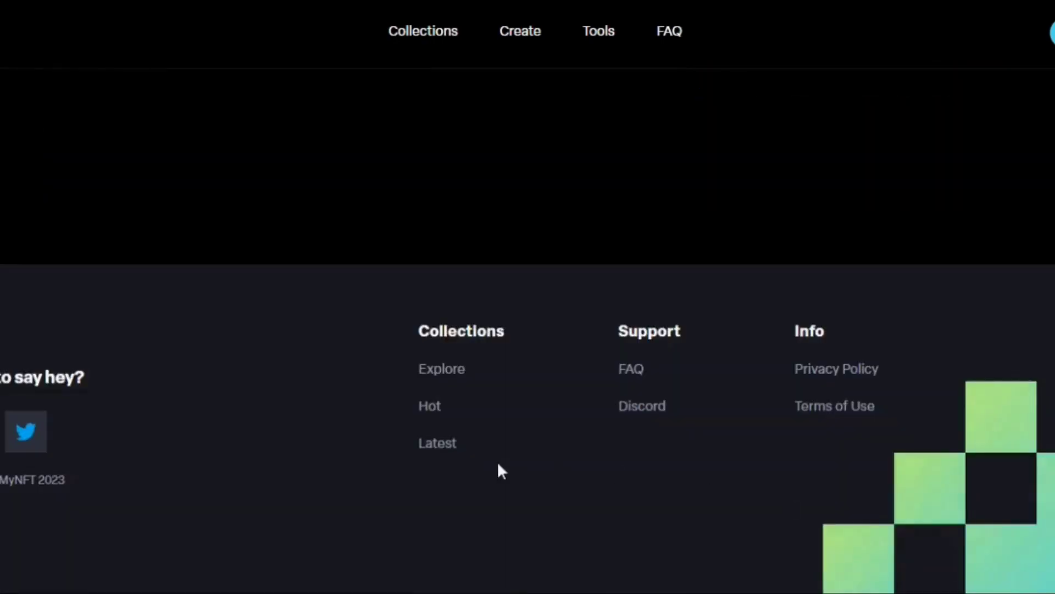
scroll(373, 334, up, 3)
scroll(373, 335, up, 5)
scroll(373, 335, up, 3)
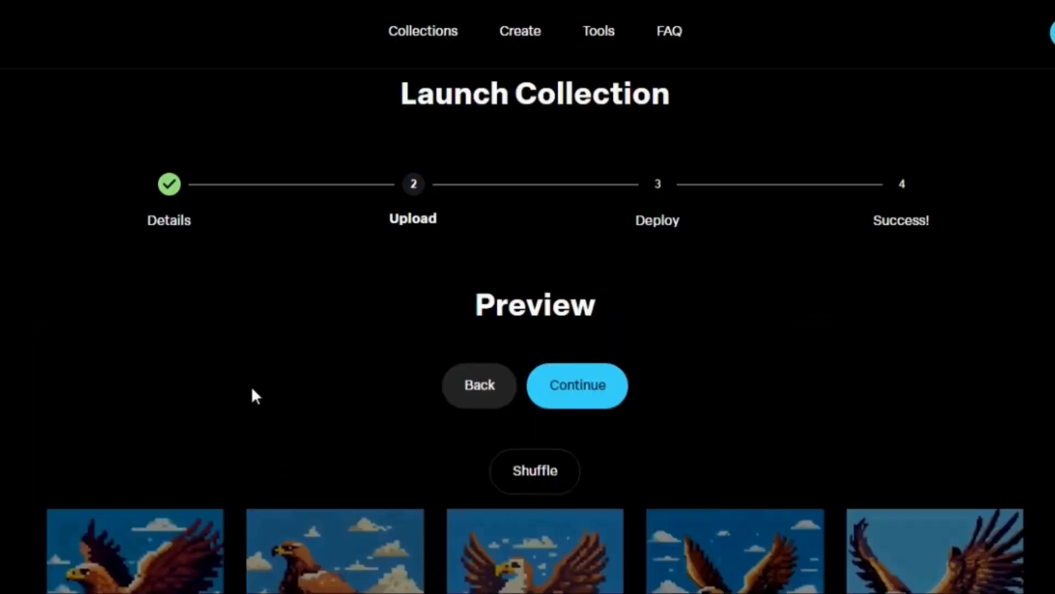
scroll(776, 400, down, 1)
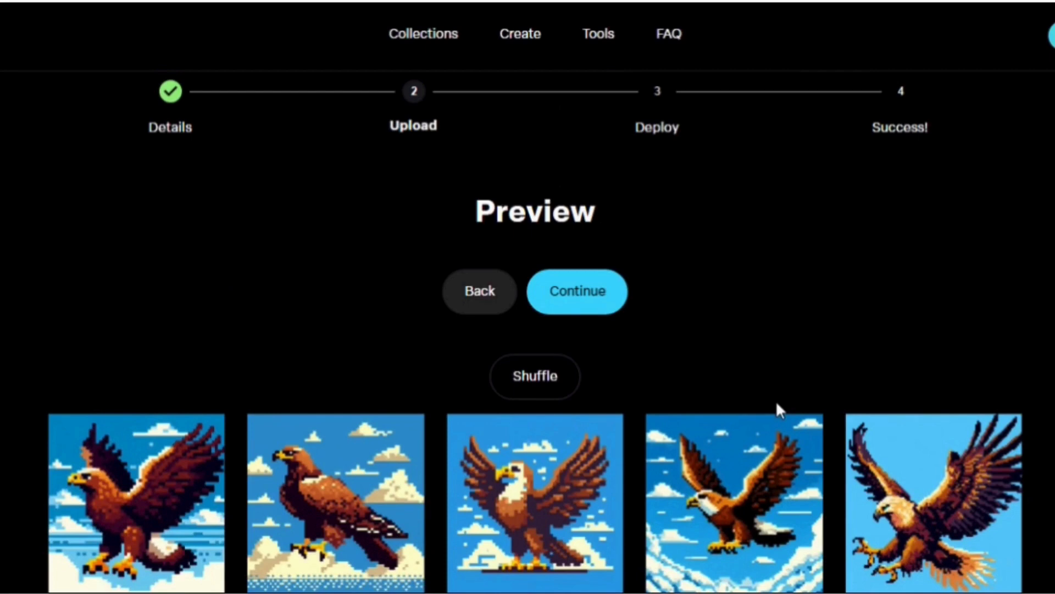
scroll(775, 400, down, 4)
scroll(832, 285, up, 1)
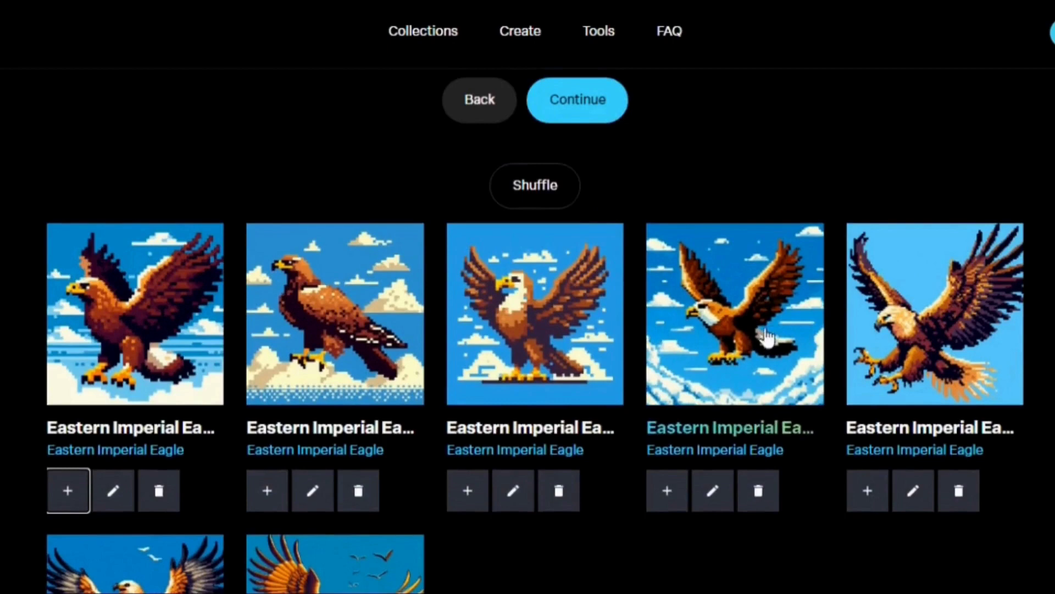
scroll(645, 456, down, 3)
scroll(645, 456, down, 3)
scroll(654, 399, up, 4)
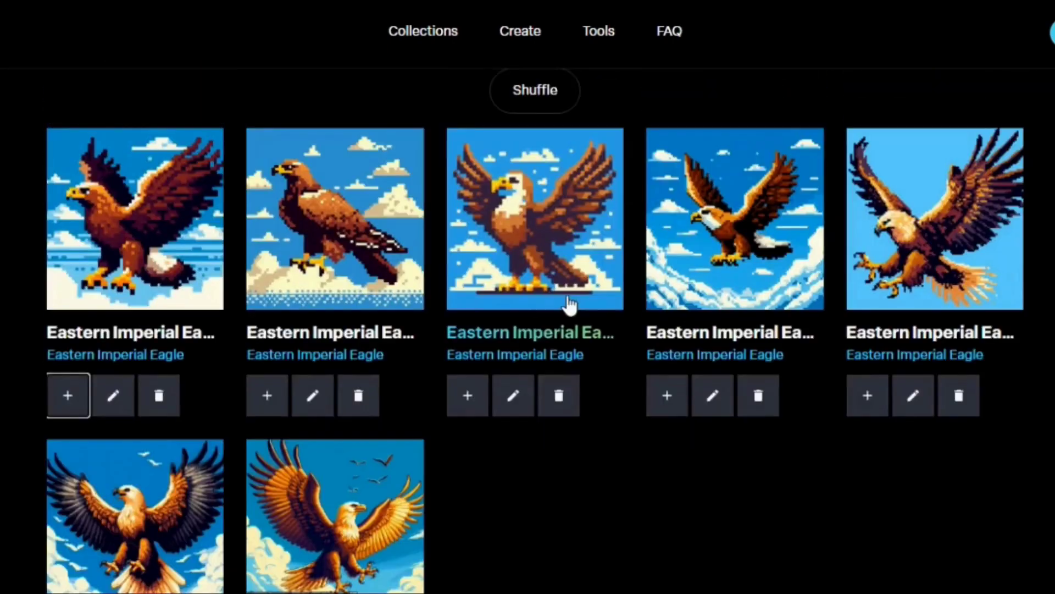
scroll(495, 330, up, 1)
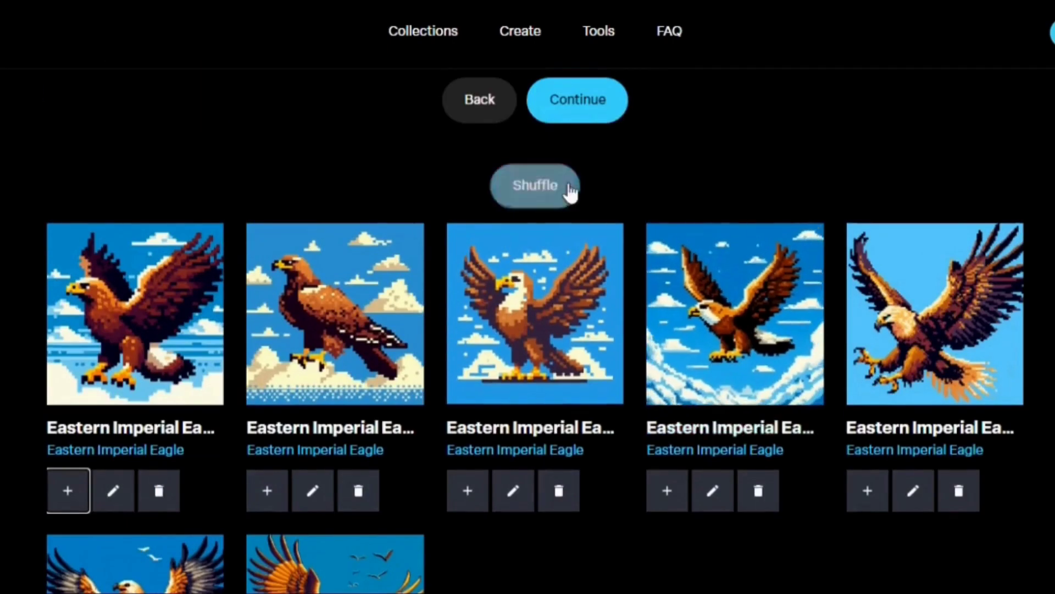
scroll(623, 363, down, 3)
scroll(624, 364, down, 4)
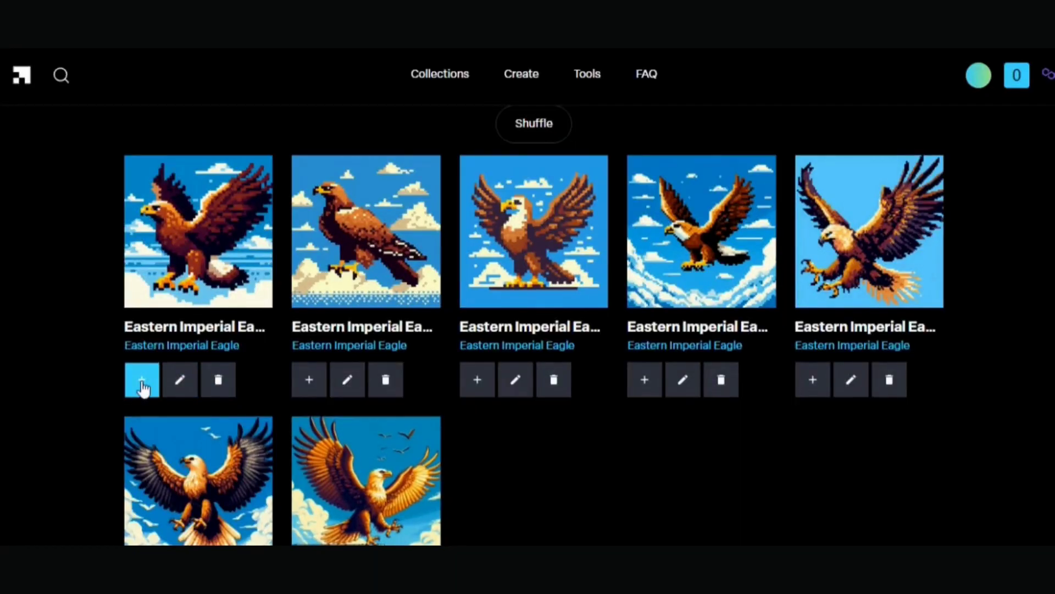
click(144, 381)
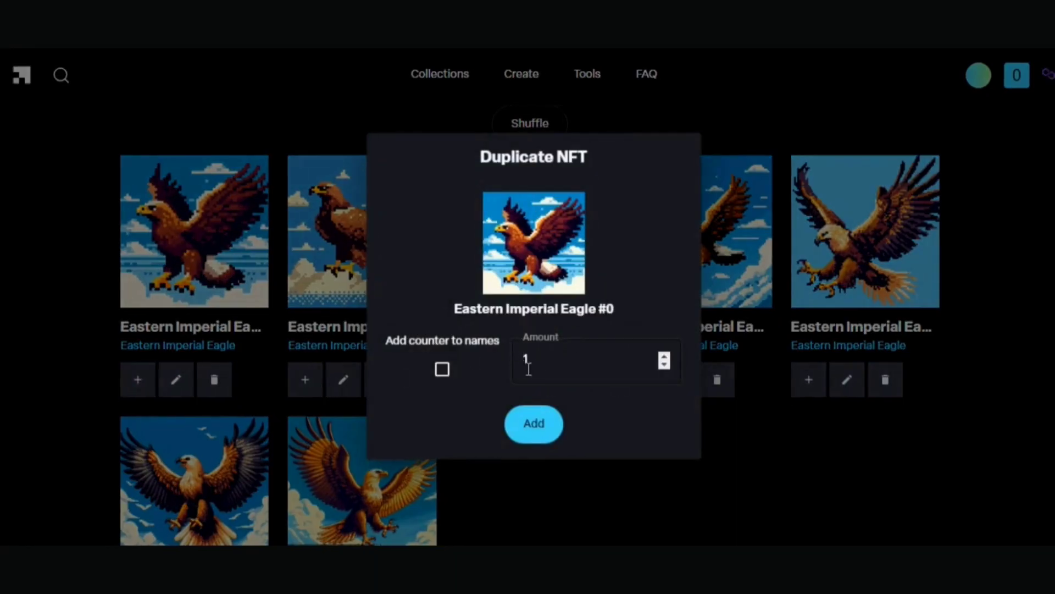
click(175, 380)
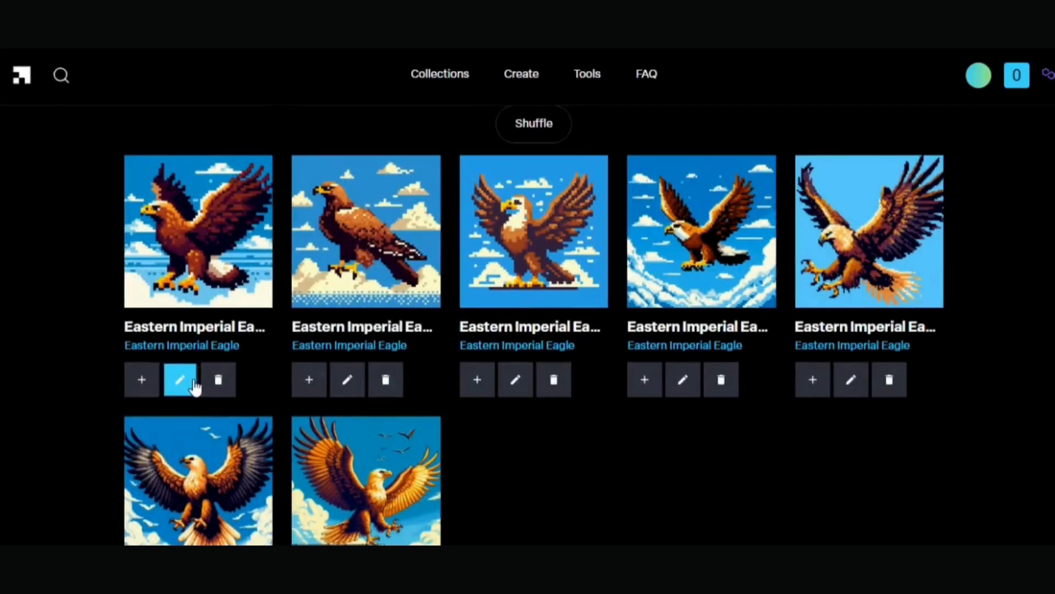
scroll(83, 382, down, 1)
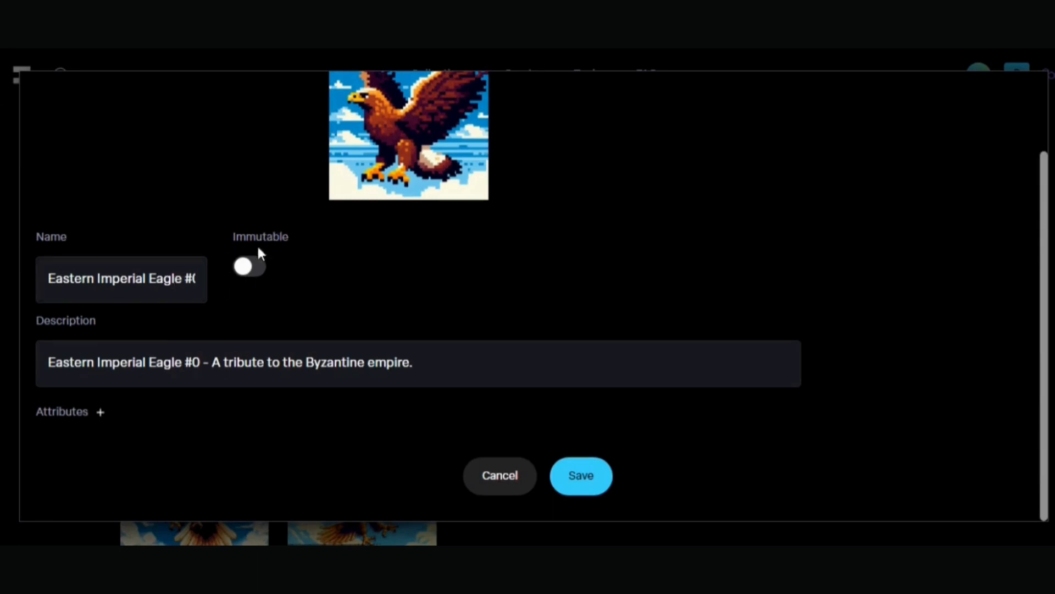
scroll(83, 382, up, 1)
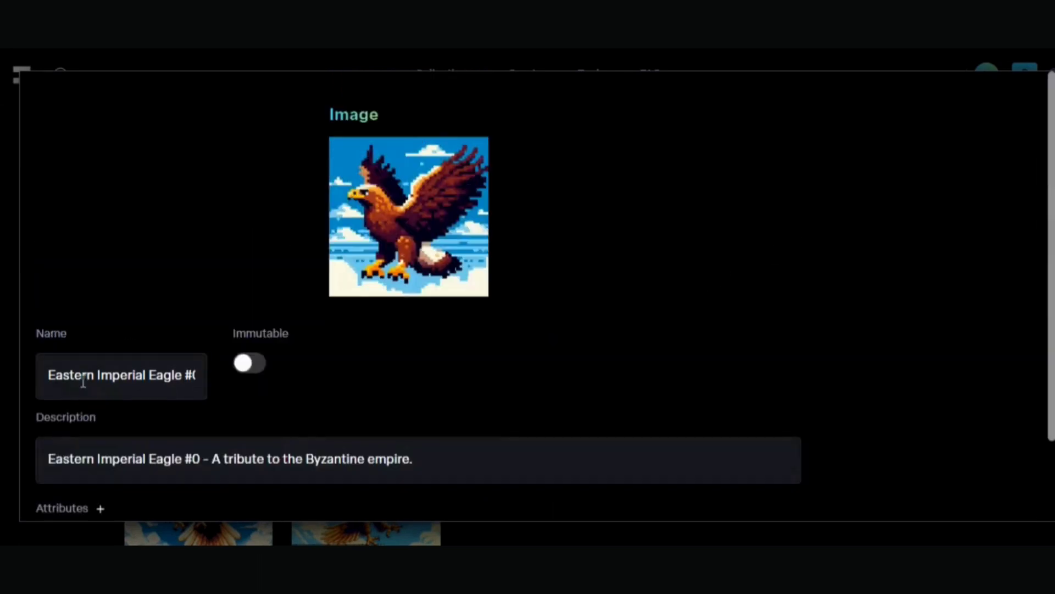
scroll(82, 382, down, 1)
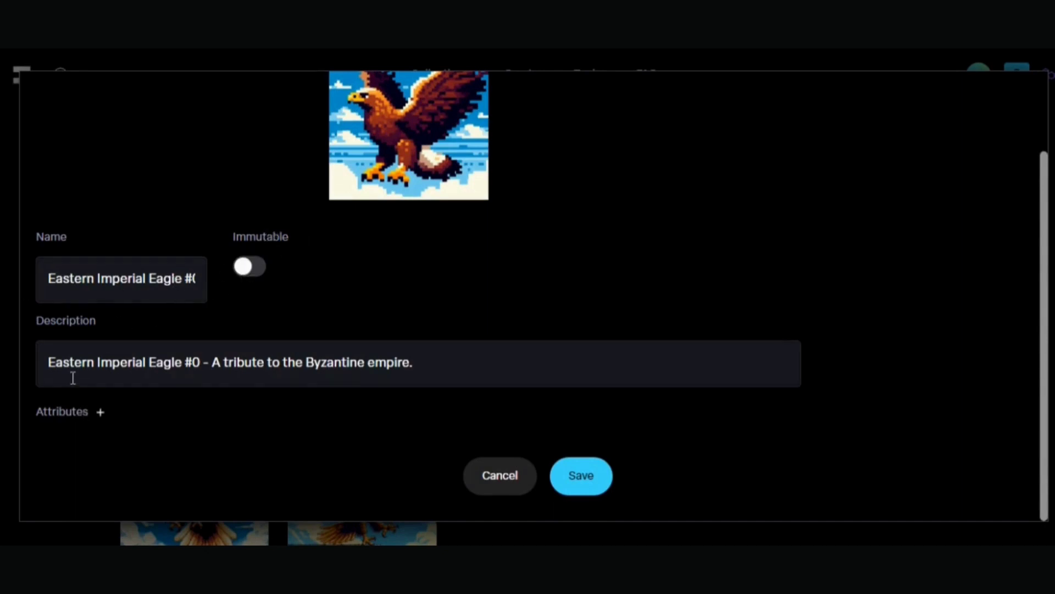
scroll(66, 396, up, 1)
scroll(66, 380, down, 1)
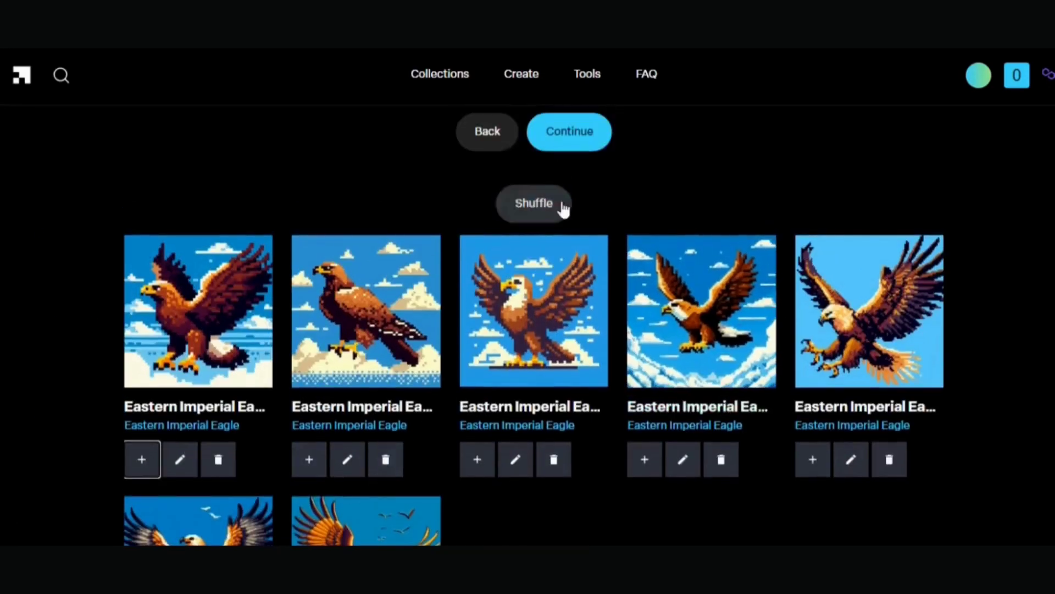
click(563, 203)
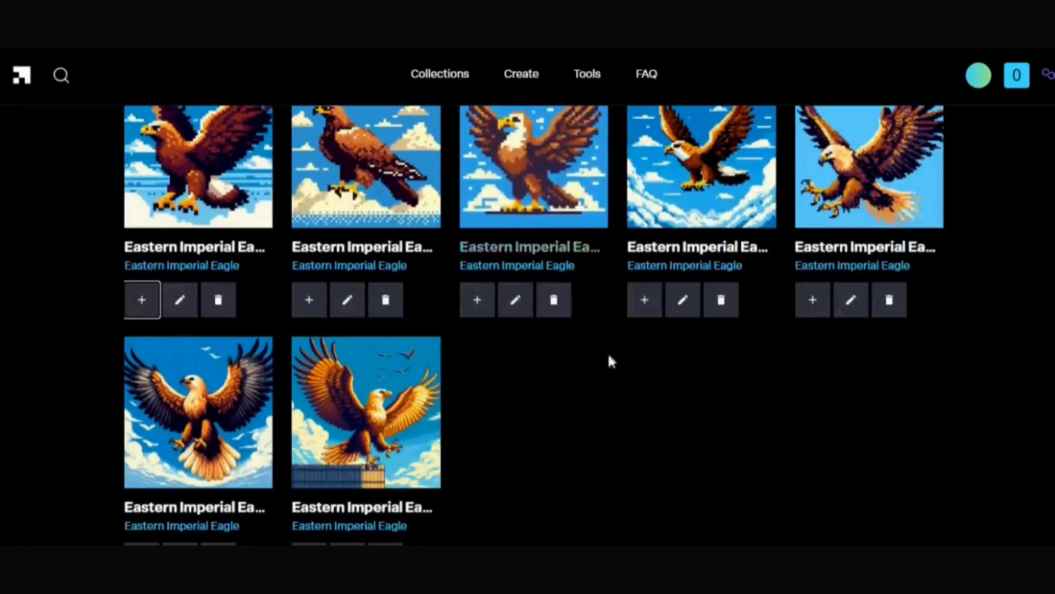
scroll(608, 351, down, 5)
scroll(656, 286, up, 10)
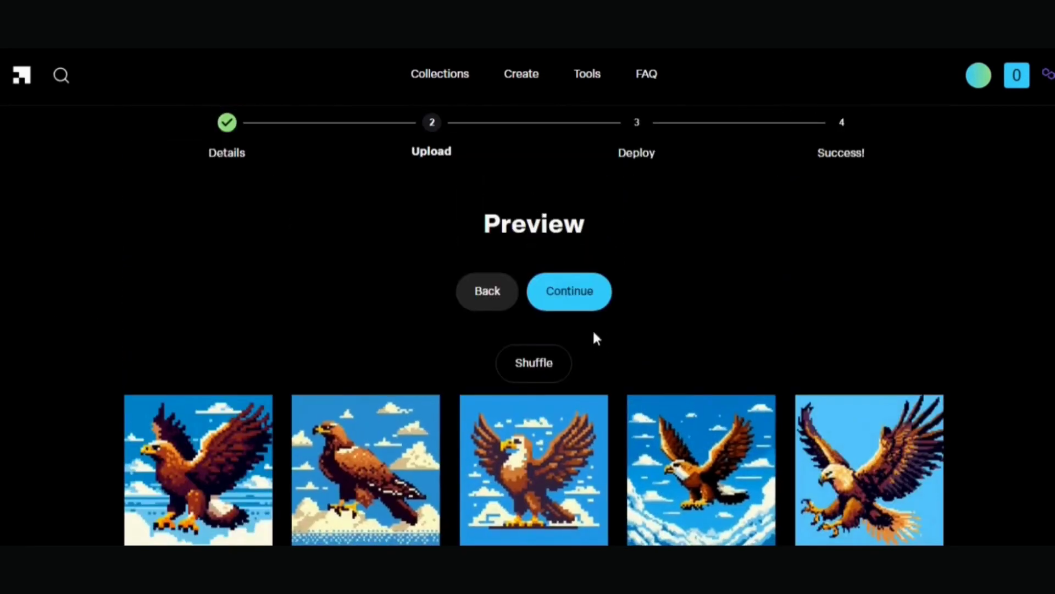
scroll(593, 329, down, 5)
scroll(550, 439, up, 5)
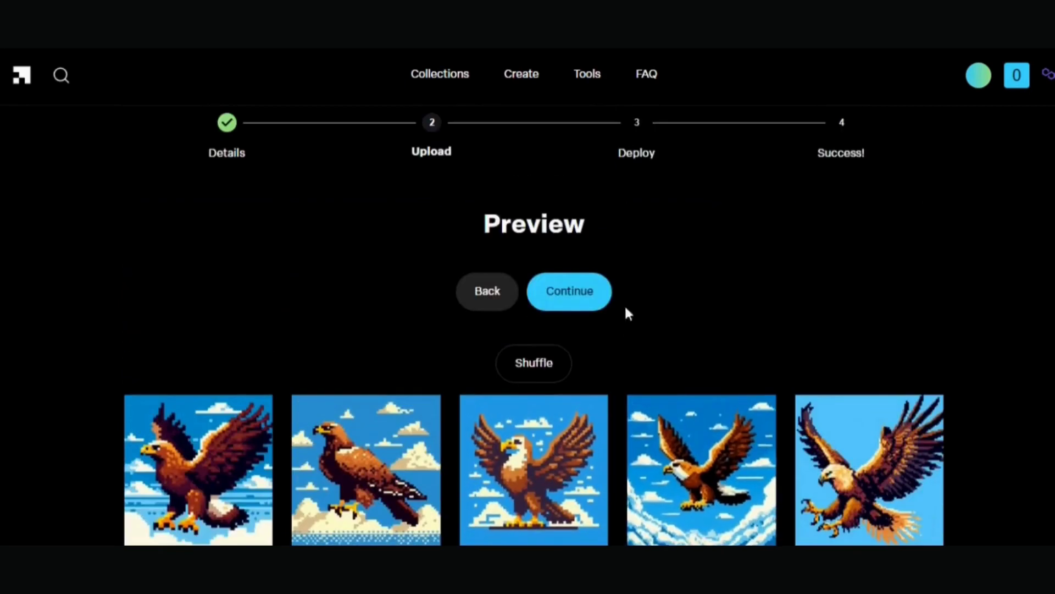
- Continue from the preview so the seven eagle images upload
click(593, 291)
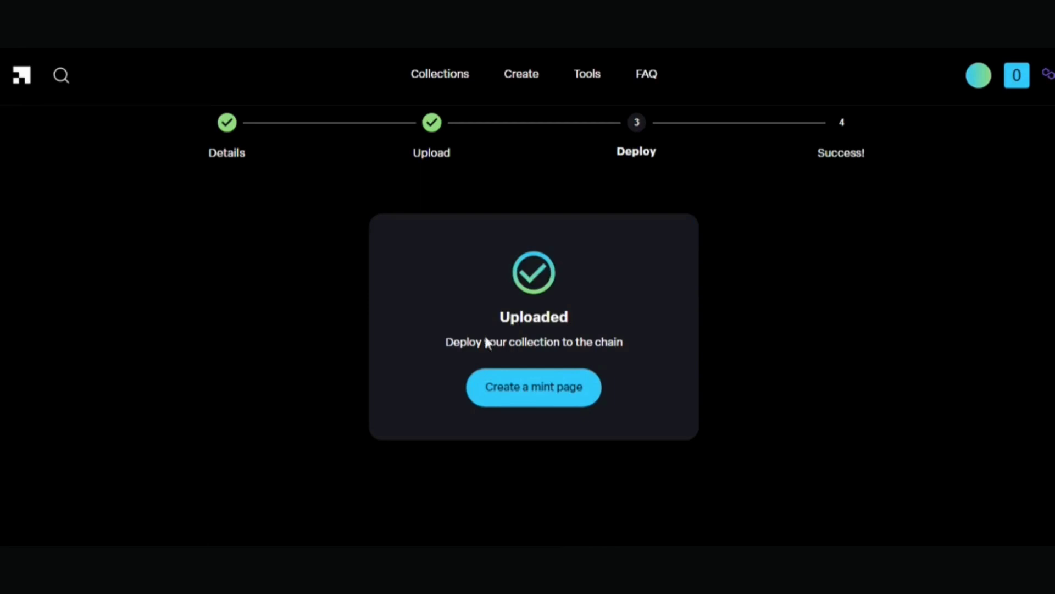
- Create the mint page and confirm the deployment transaction in MetaMask
click(544, 397)
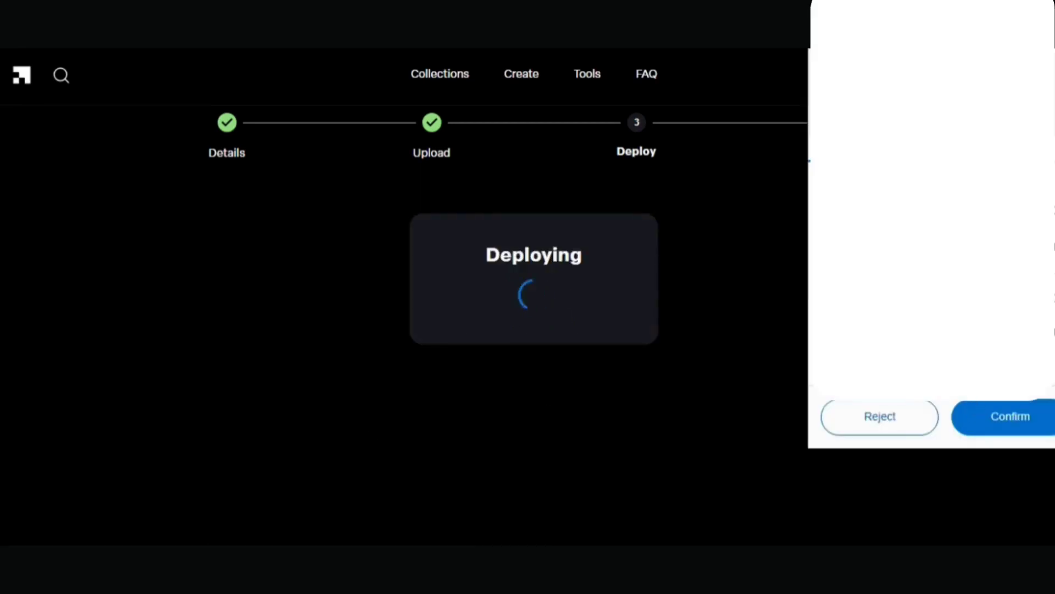
click(1012, 420)
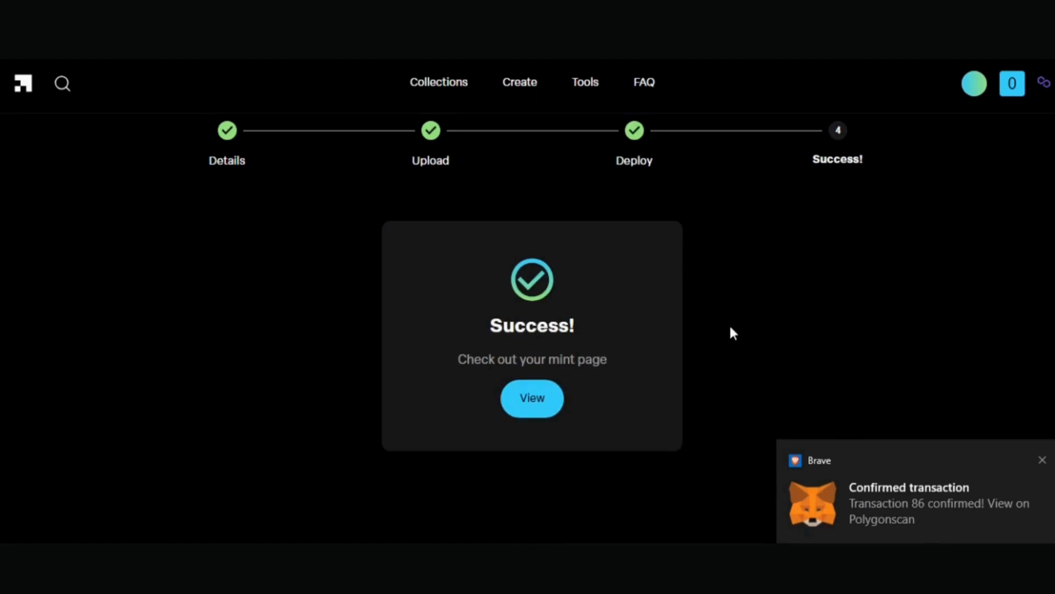
- View the collection's new mint page from the Success panel
click(532, 400)
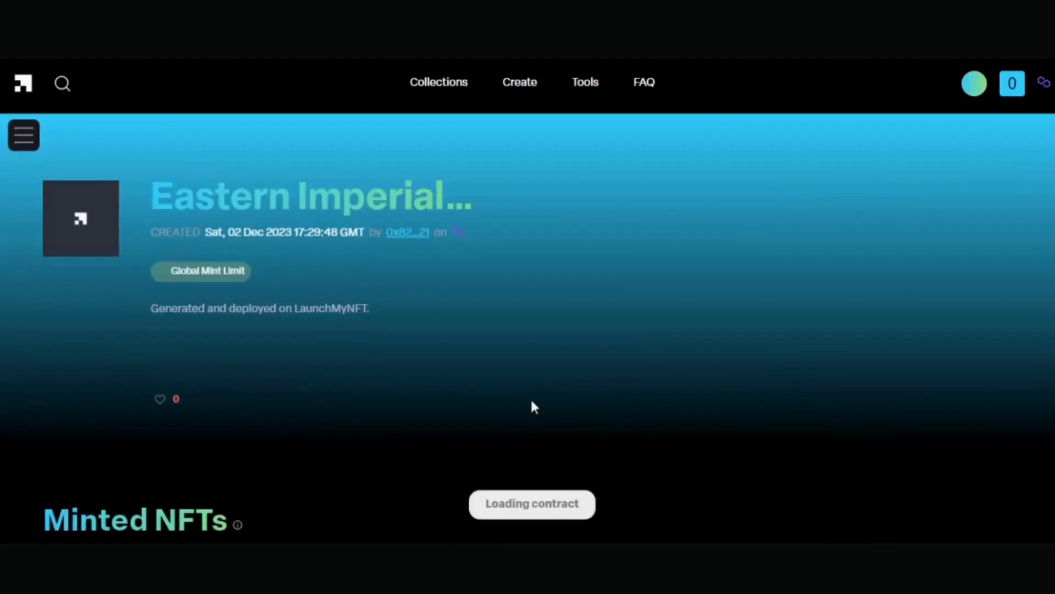
scroll(494, 293, down, 4)
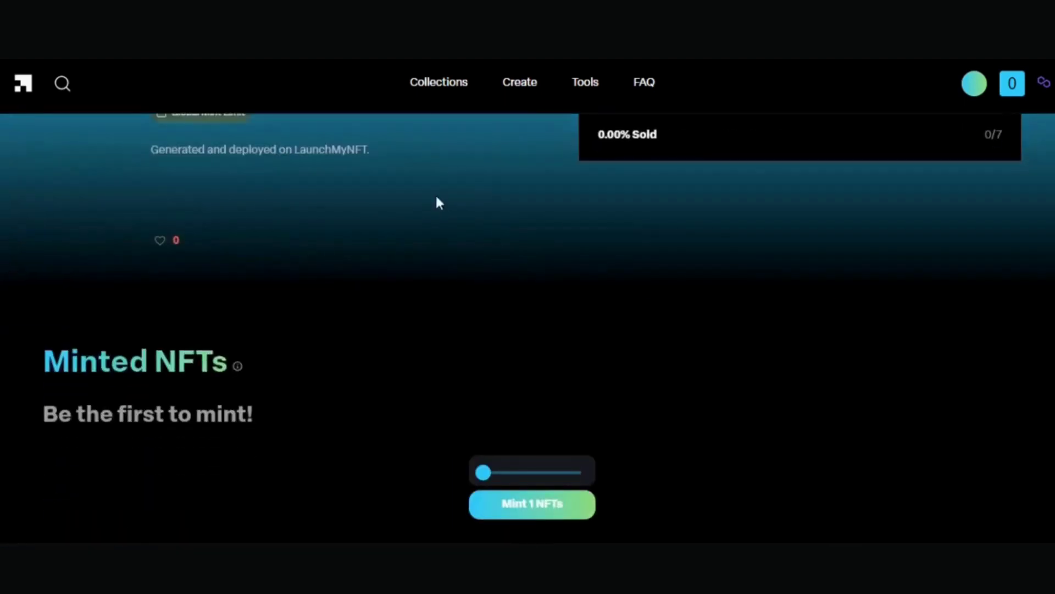
scroll(435, 194, down, 3)
scroll(427, 240, up, 3)
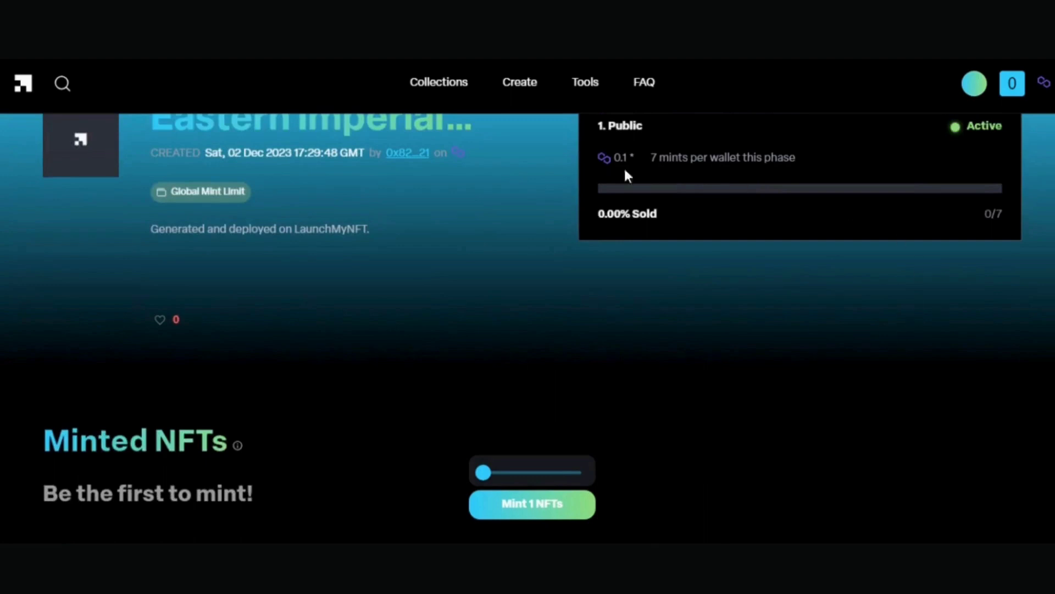
scroll(416, 207, down, 3)
scroll(276, 283, up, 3)
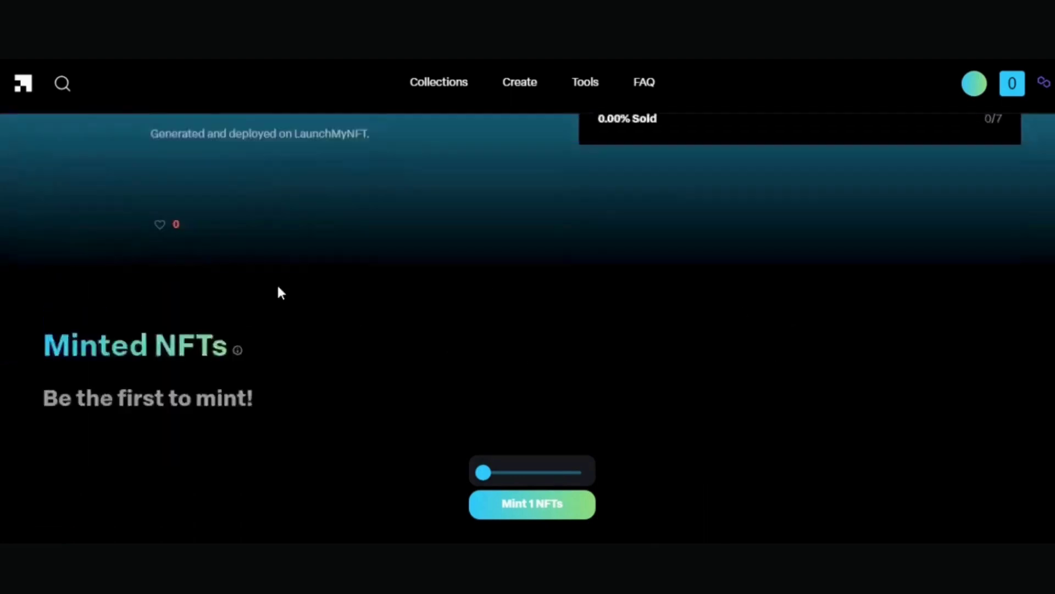
scroll(288, 288, up, 3)
scroll(305, 299, down, 4)
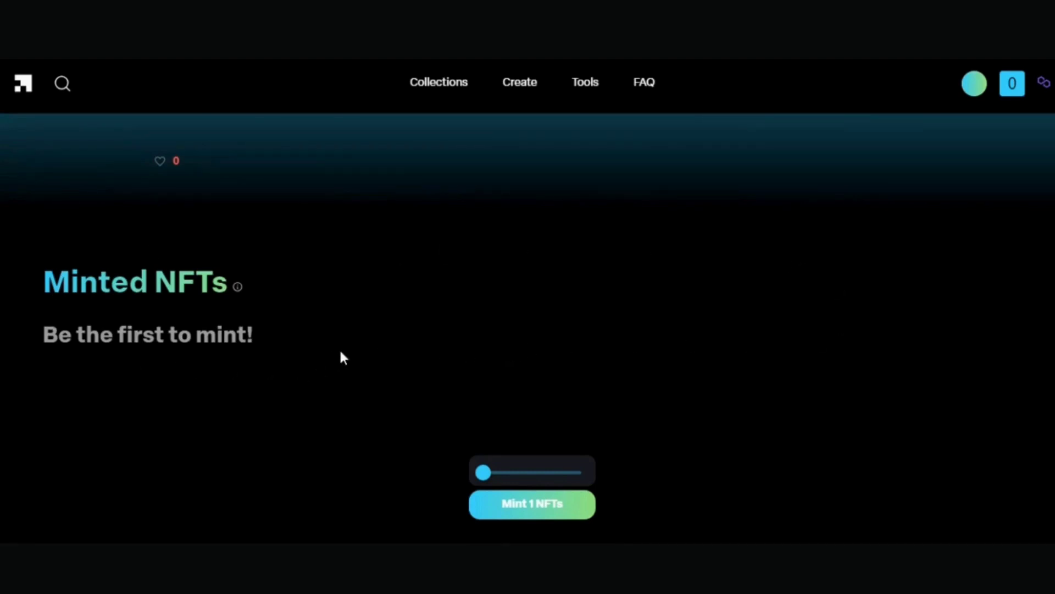
scroll(343, 357, up, 1)
- Mint 1 Eastern Imperial Eagle NFT and confirm the transaction in MetaMask
click(560, 504)
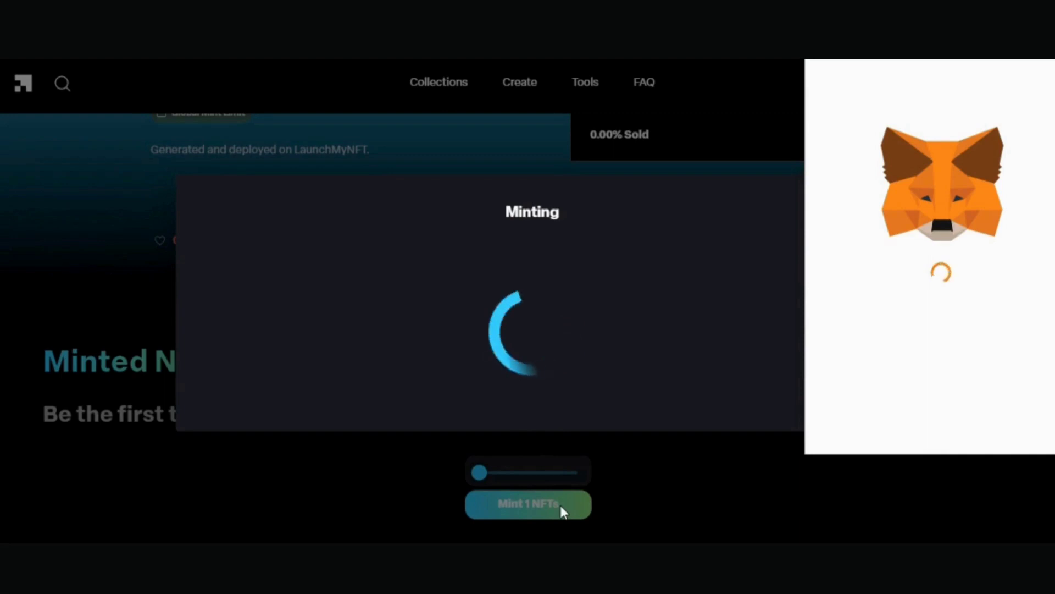
click(998, 425)
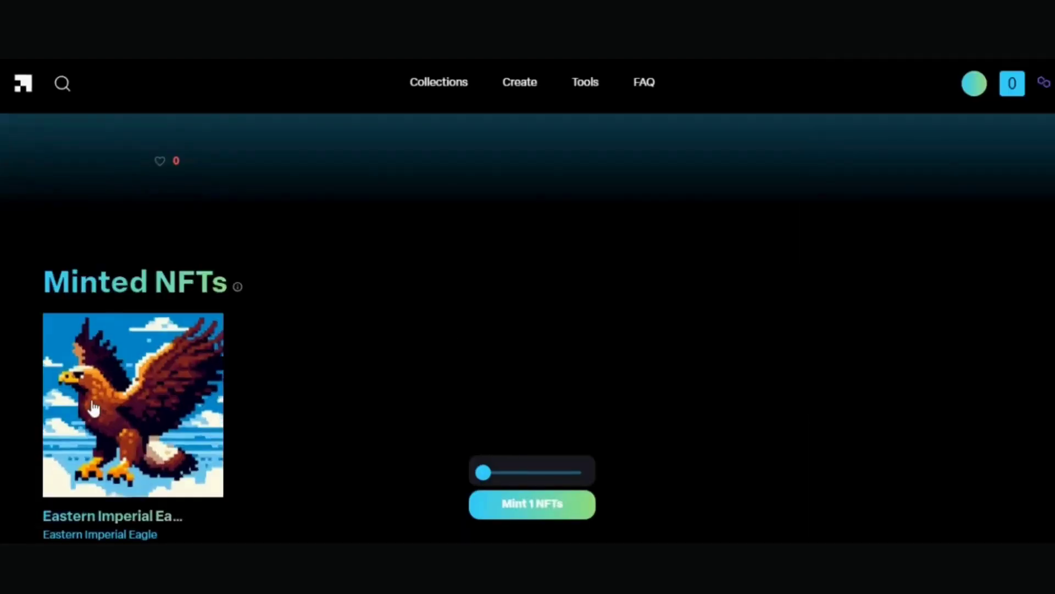
scroll(435, 321, down, 2)
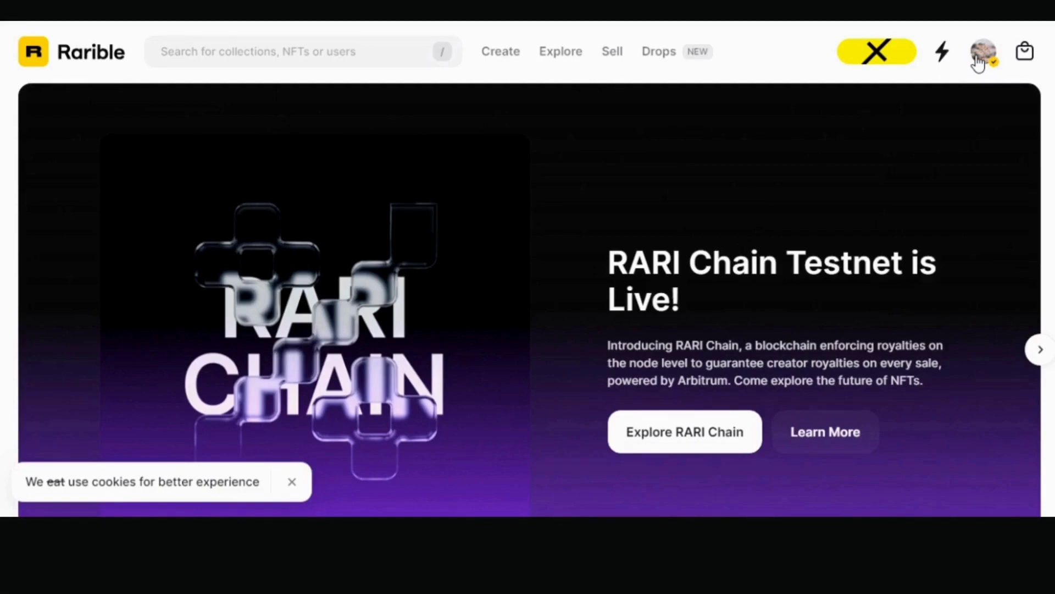
- View your owned items in Rarible and show Eastern Imperial Eagle #0's item page
click(983, 52)
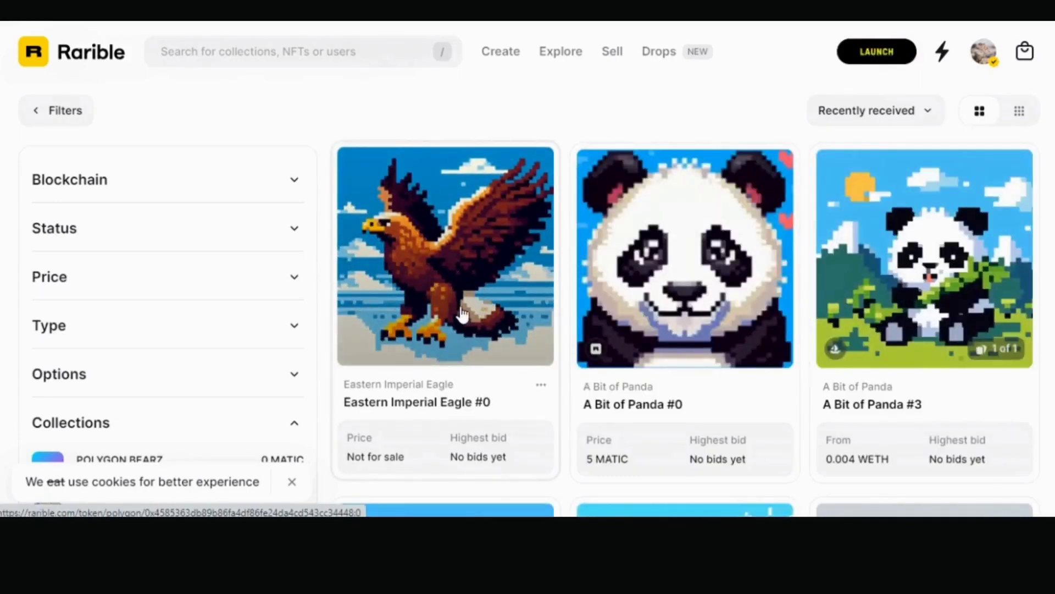
click(460, 307)
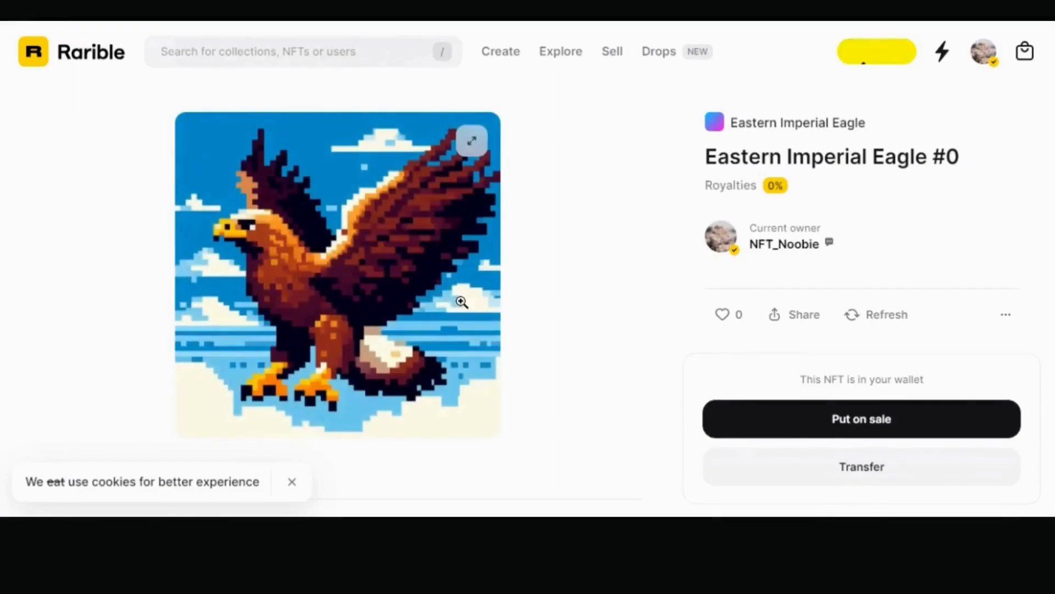
scroll(833, 231, down, 1)
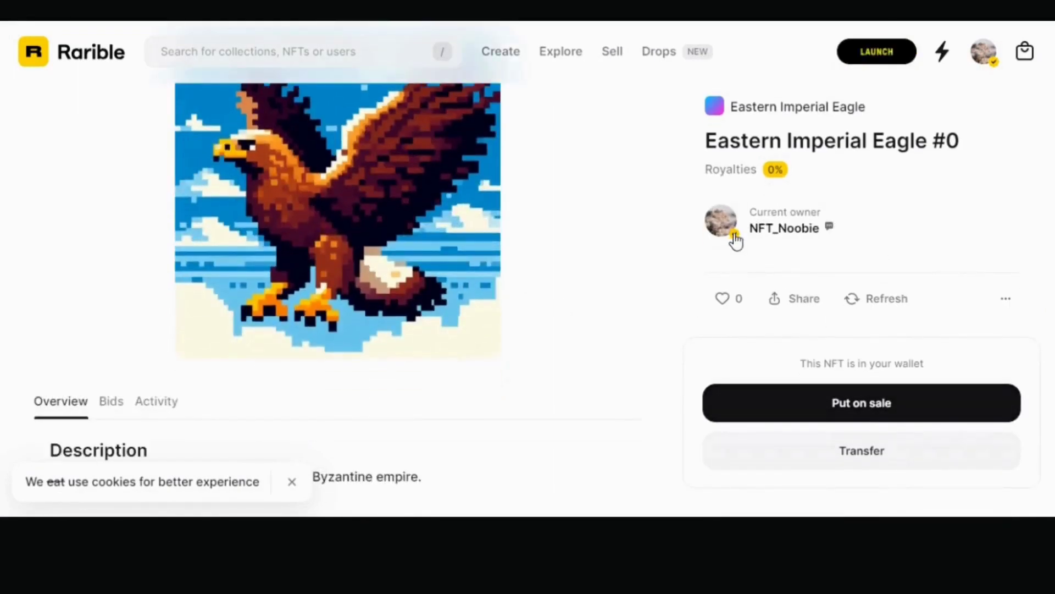